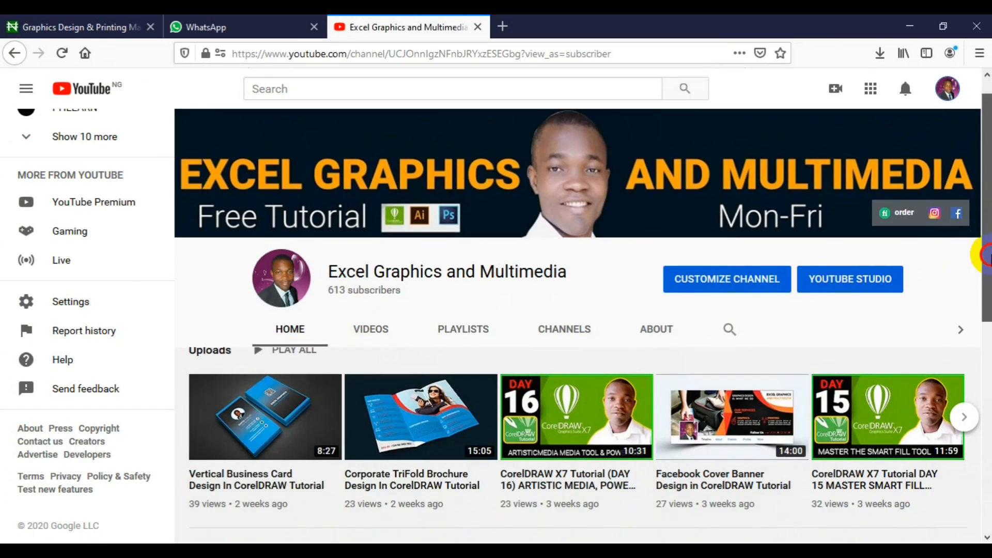
pyautogui.scroll(-4, 578, 326)
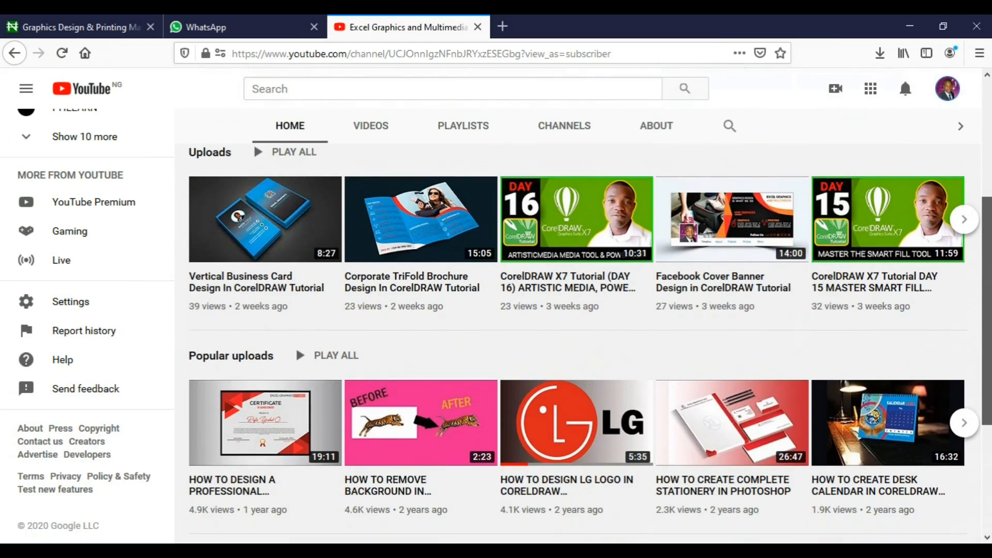
pyautogui.scroll(4, 982, 351)
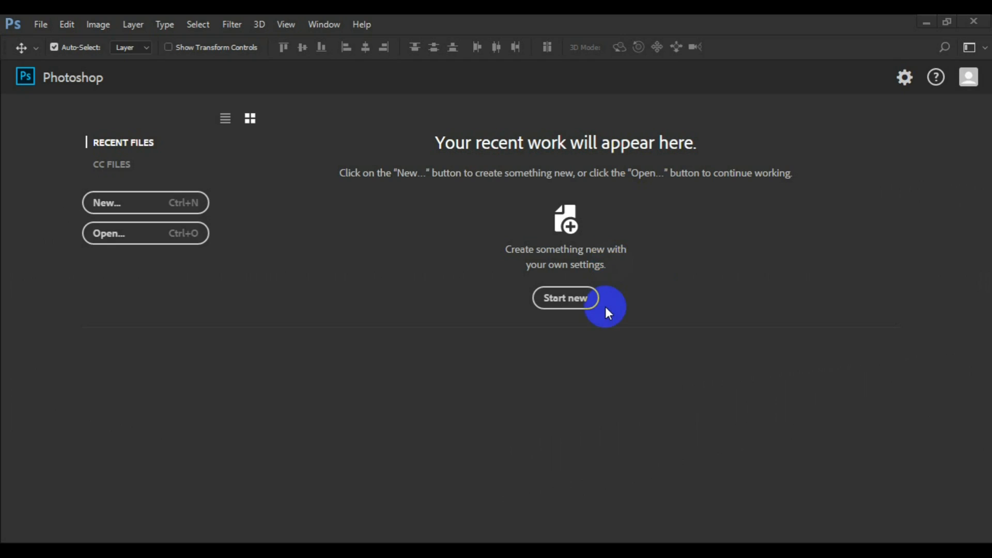
# Step: Open the setup dialog for creating a new document
pyautogui.click(581, 306)
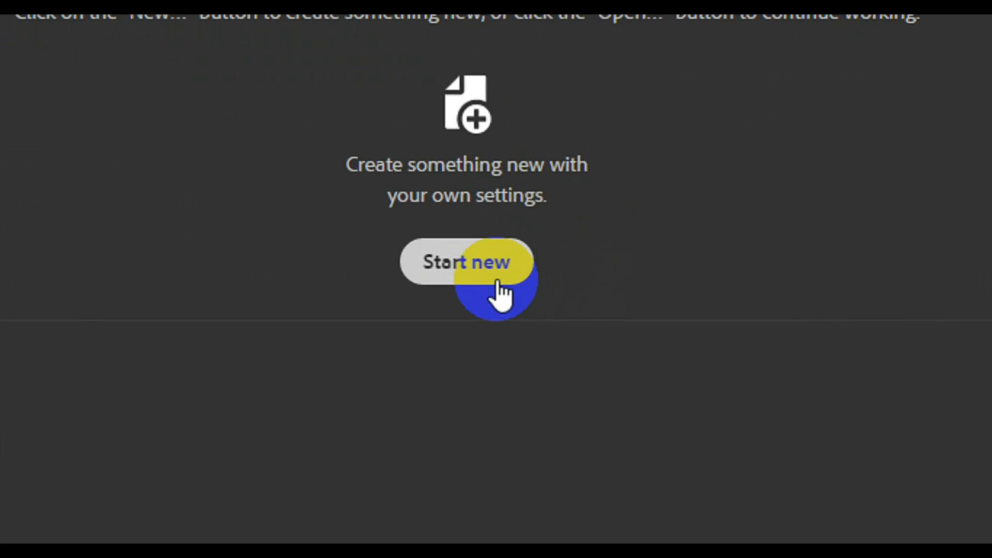
pyautogui.click(135, 204)
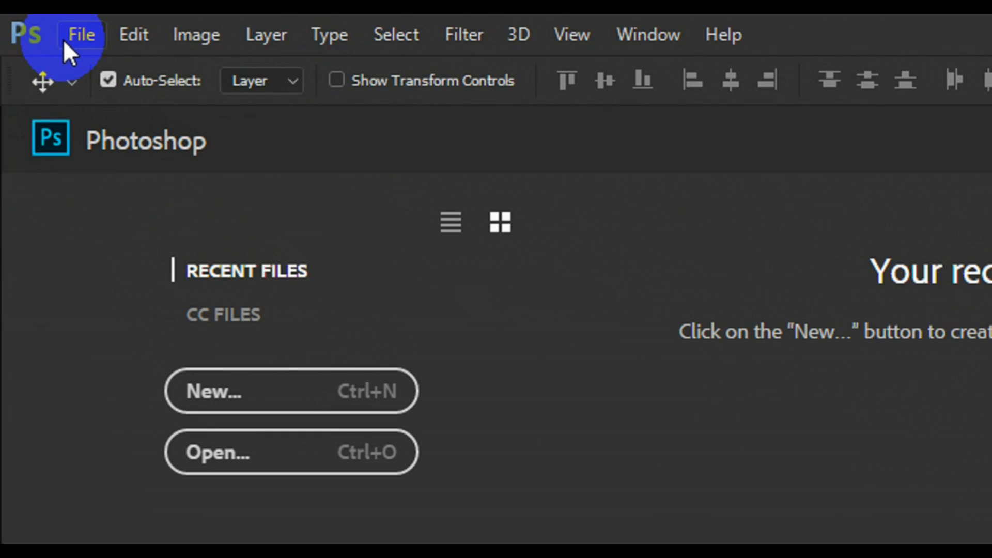
pyautogui.click(63, 40)
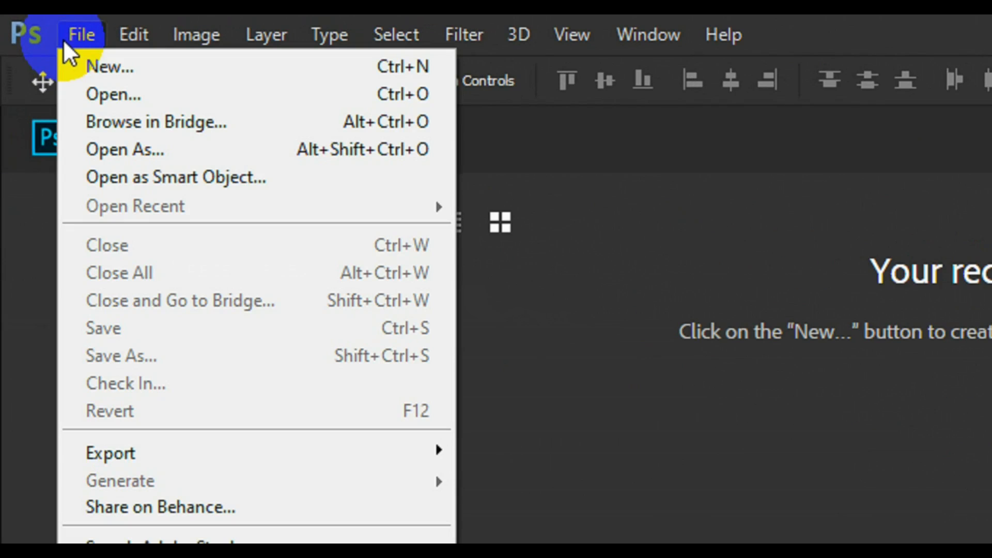
pyautogui.click(120, 64)
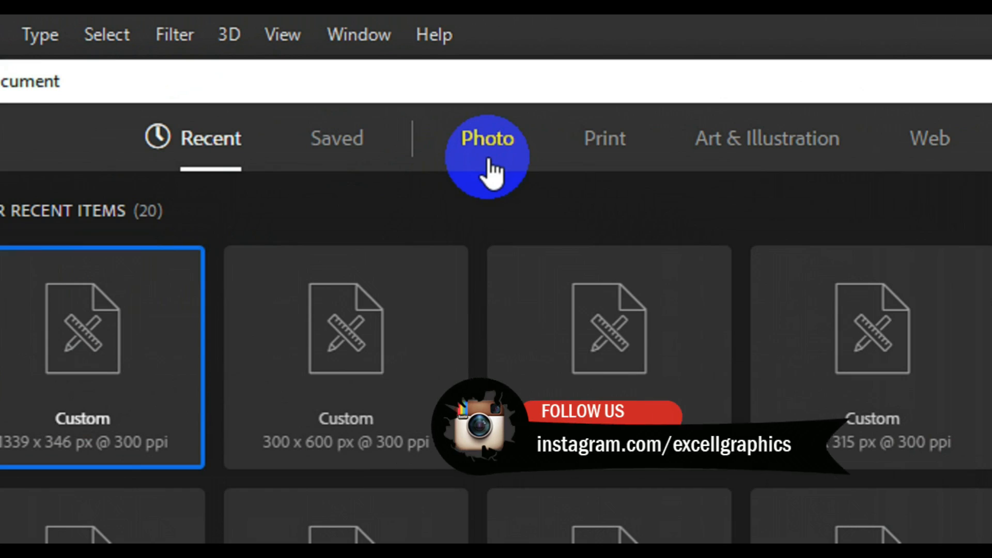
# Step: Display the Photo document presets and try the Landscape, 2 x 3 and Default Photoshop Size presets
pyautogui.click(489, 155)
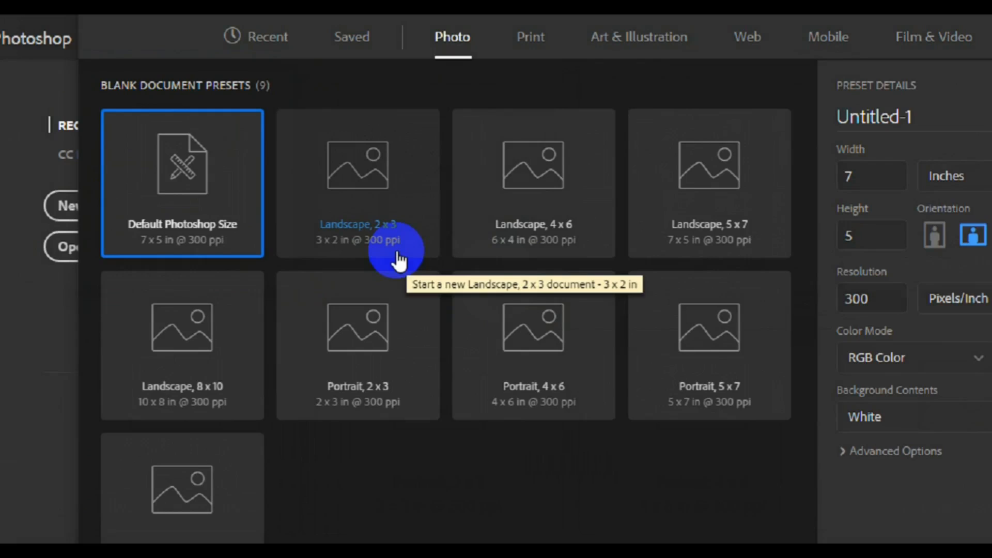
pyautogui.click(498, 285)
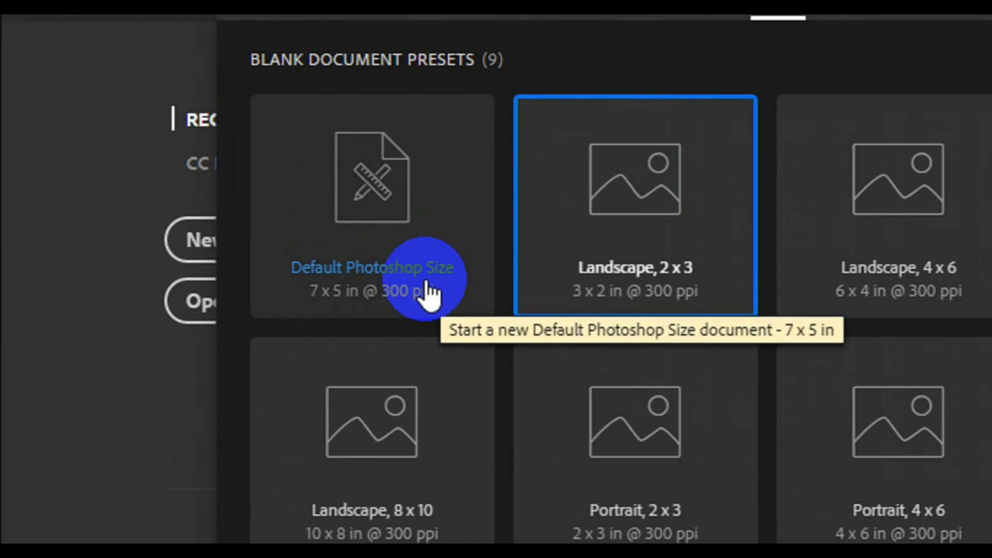
pyautogui.click(427, 294)
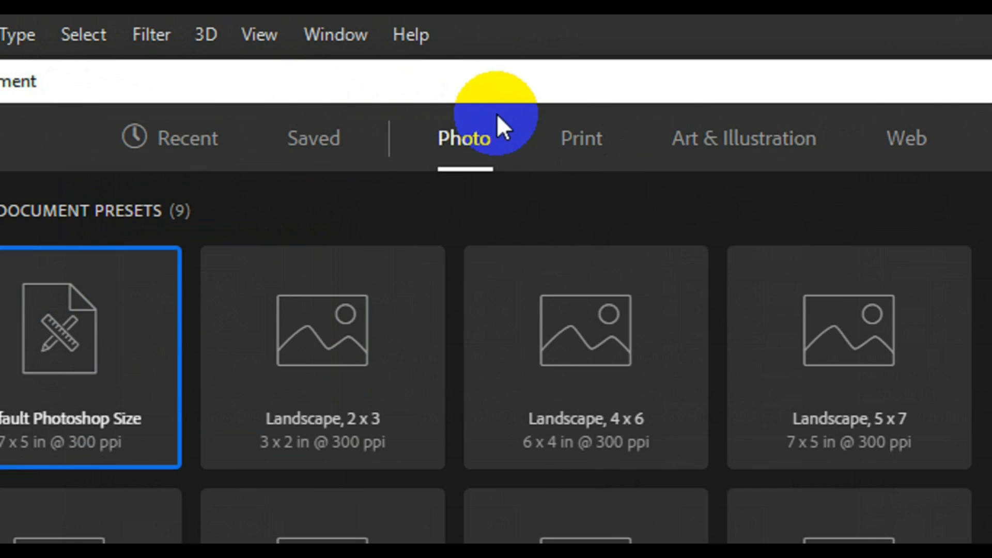
pyautogui.click(694, 136)
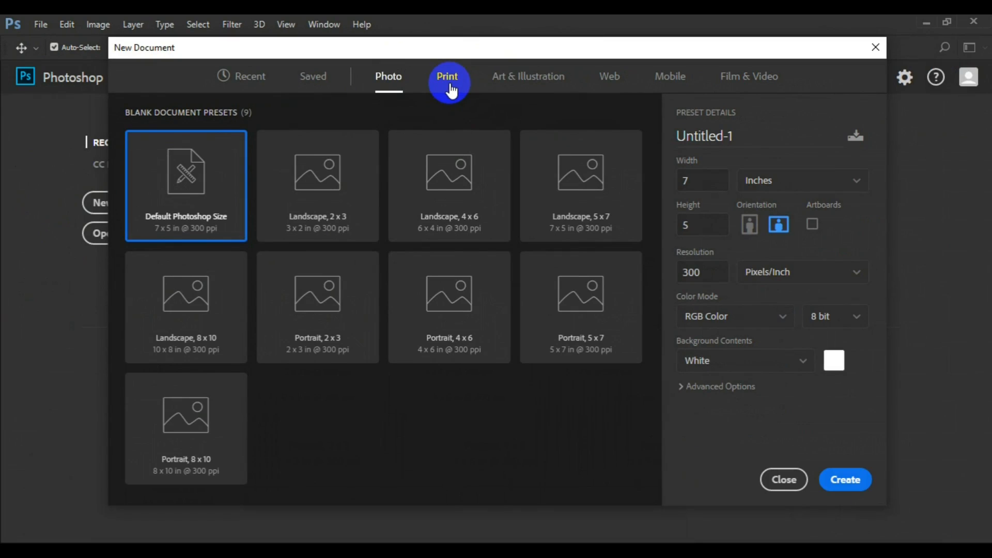
# Step: Review the available Print document presets and their paper sizes, down to the end of the list
pyautogui.click(450, 83)
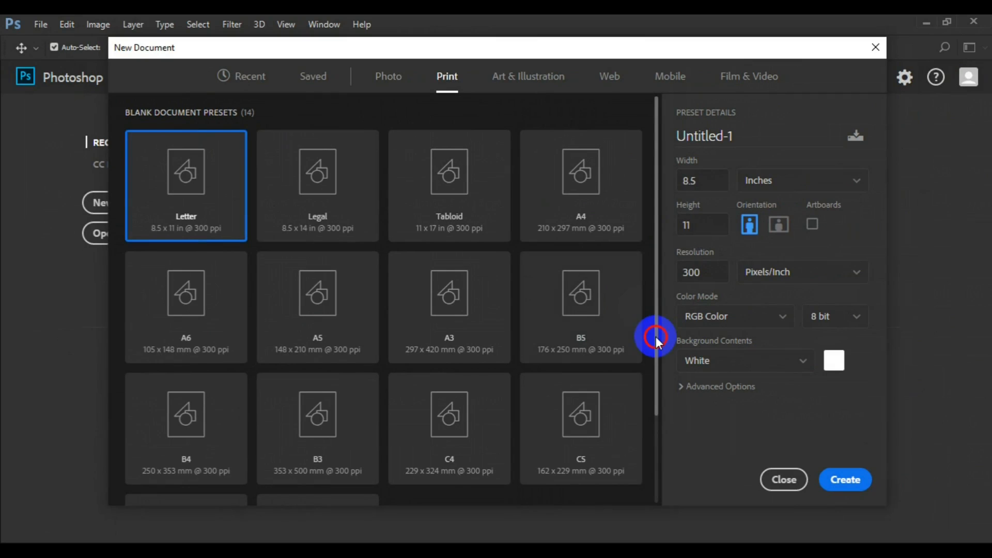
pyautogui.scroll(-2, 660, 447)
pyautogui.scroll(-1, 662, 445)
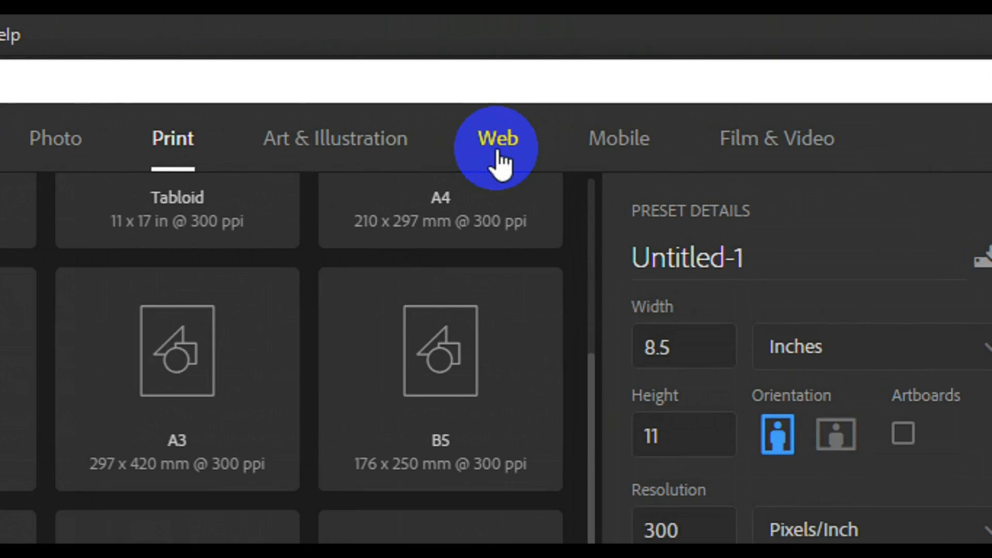
# Step: Display the Web document presets and try the Web Large preset, 1920 x 1080 px at 72 ppi
pyautogui.click(498, 149)
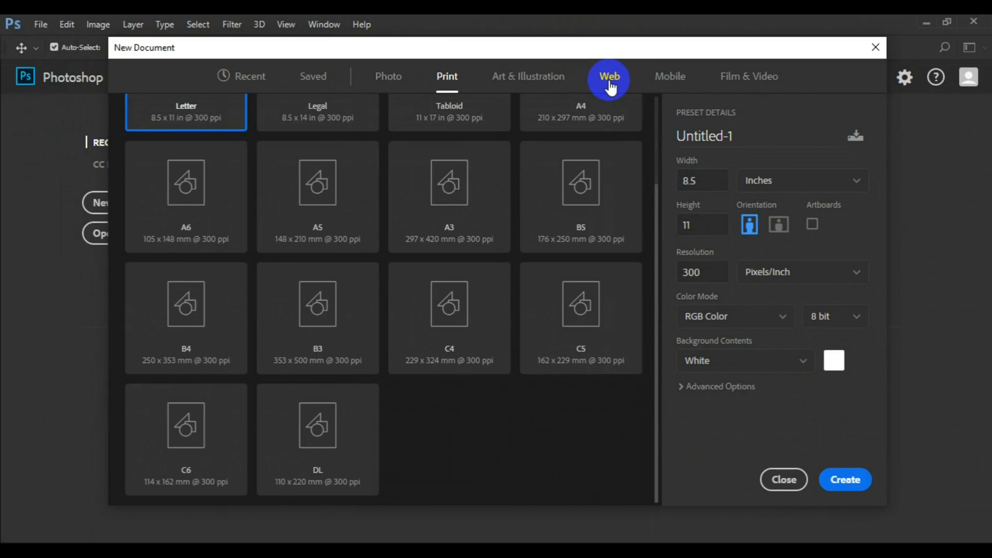
pyautogui.click(611, 88)
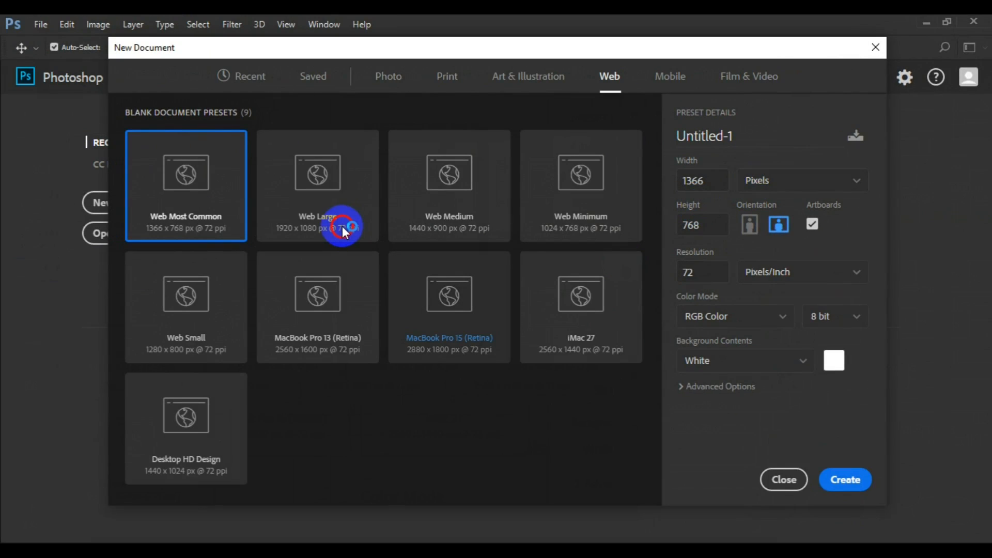
pyautogui.click(318, 205)
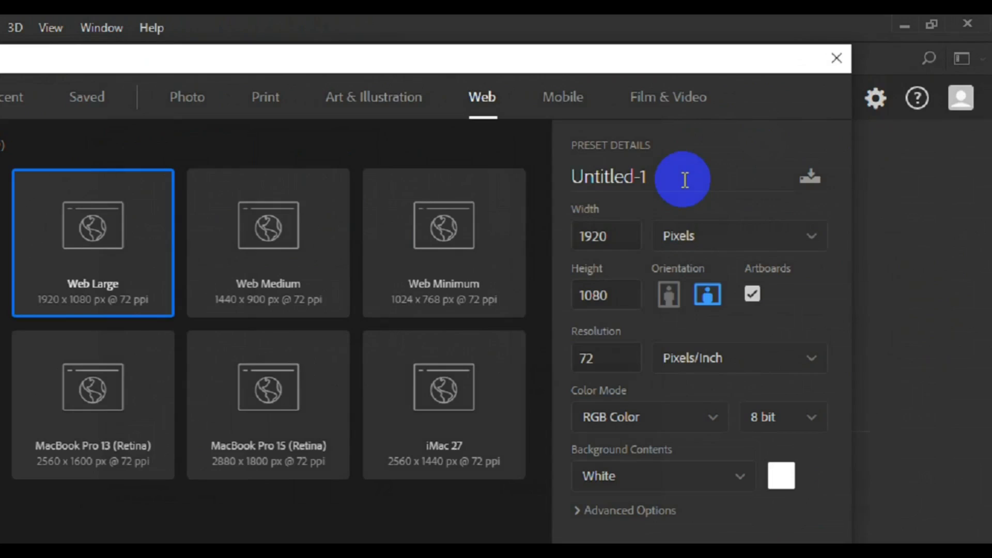
pyautogui.click(762, 139)
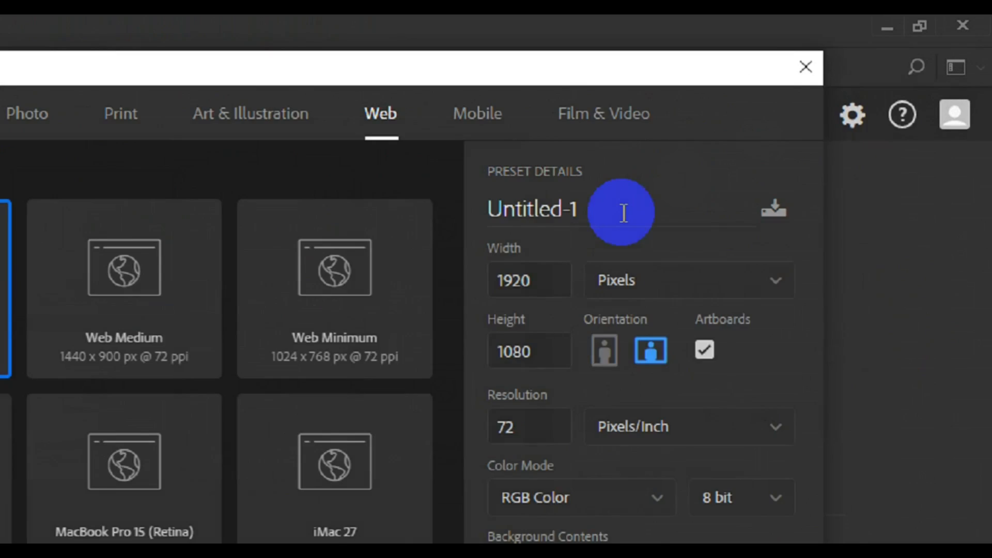
pyautogui.click(531, 263)
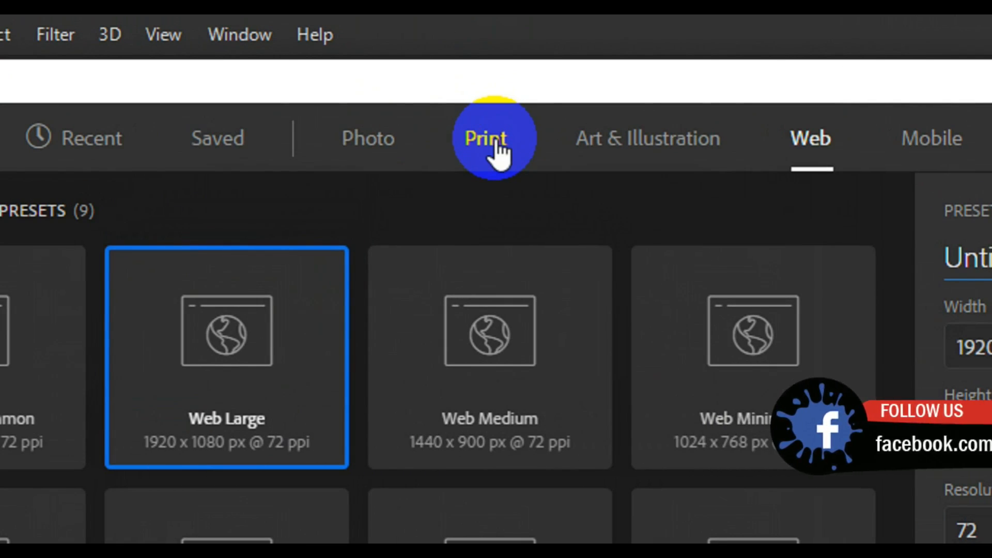
# Step: Choose the Letter preset (8.5 x 11 in) from the Print presets and name the document "letterhead Design"
pyautogui.click(493, 143)
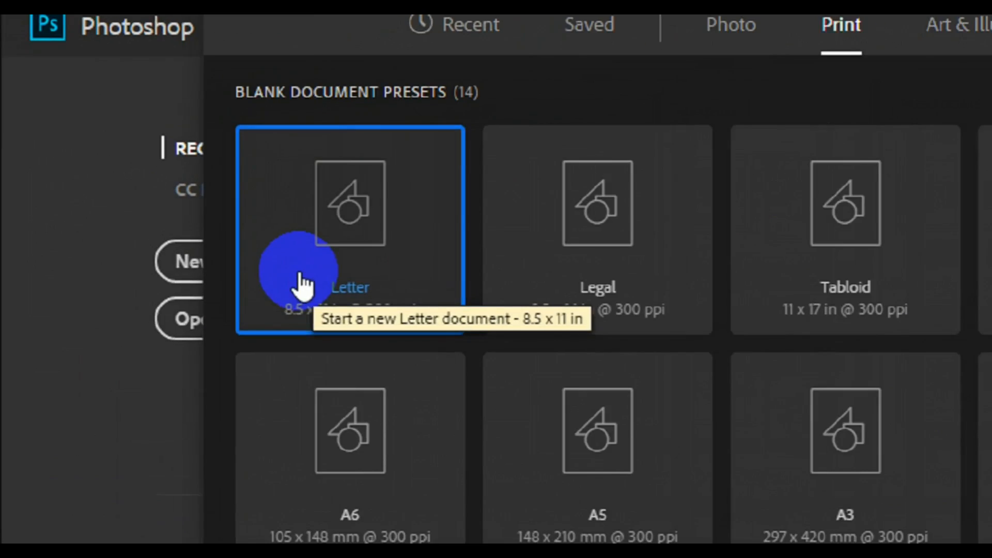
pyautogui.click(159, 207)
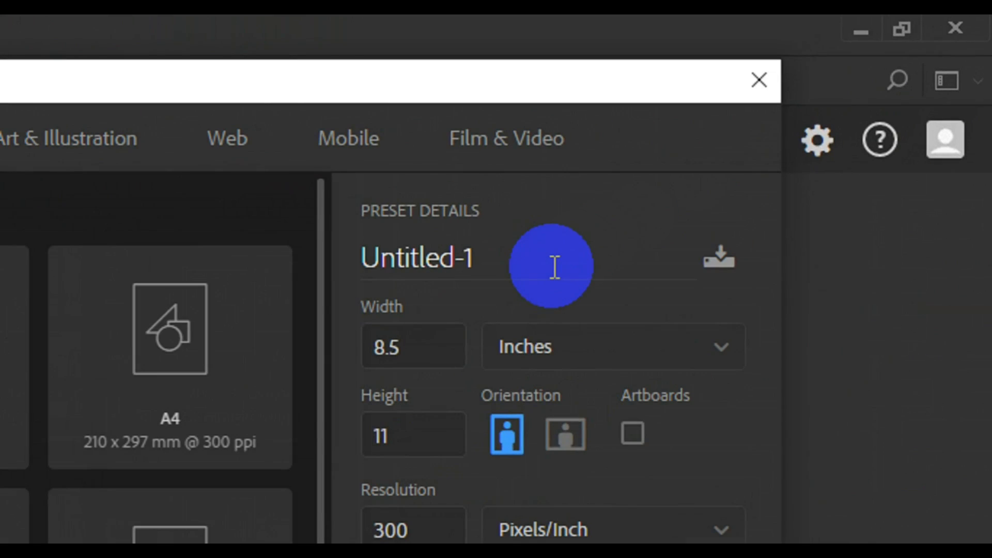
pyautogui.click(773, 140)
pyautogui.doubleClick(552, 267)
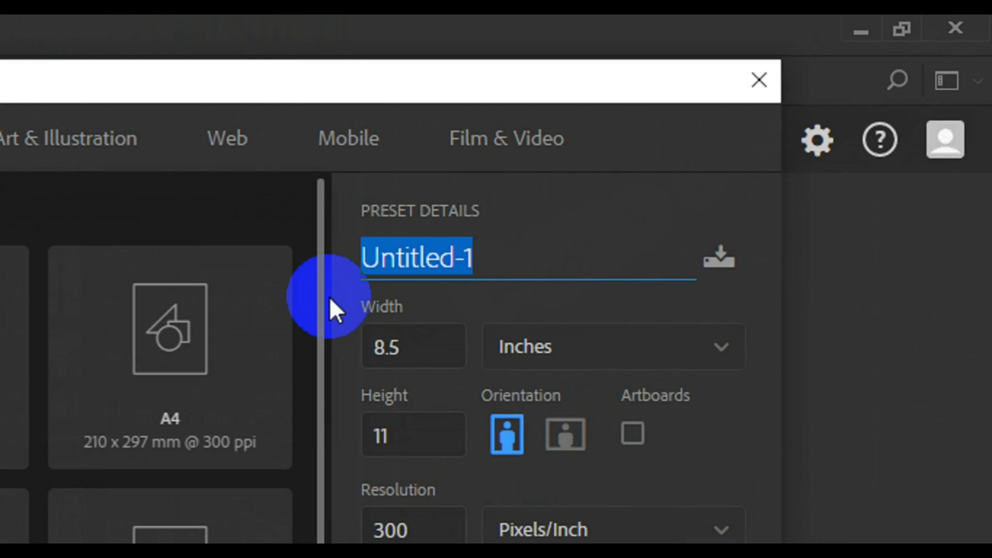
pyautogui.press('BackSpace')
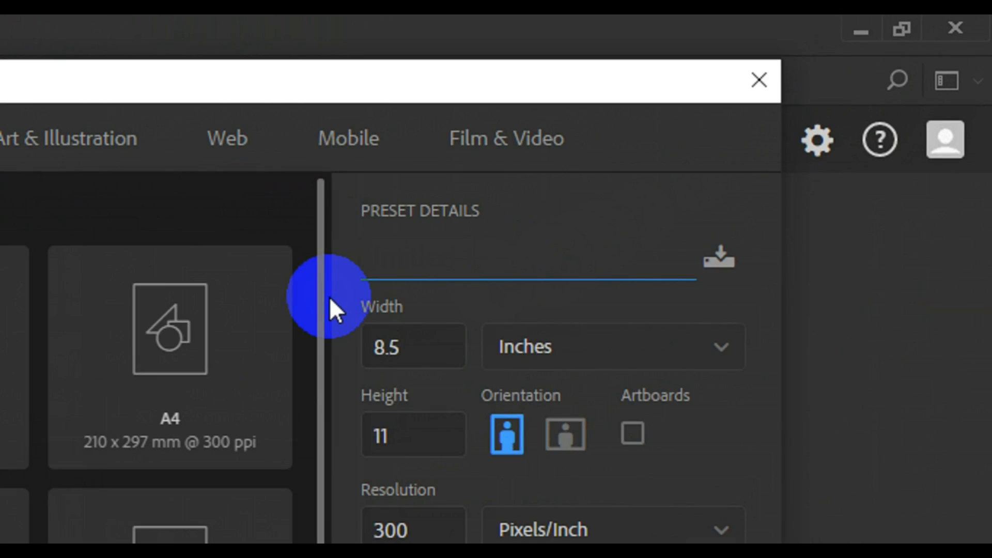
pyautogui.write('letter')
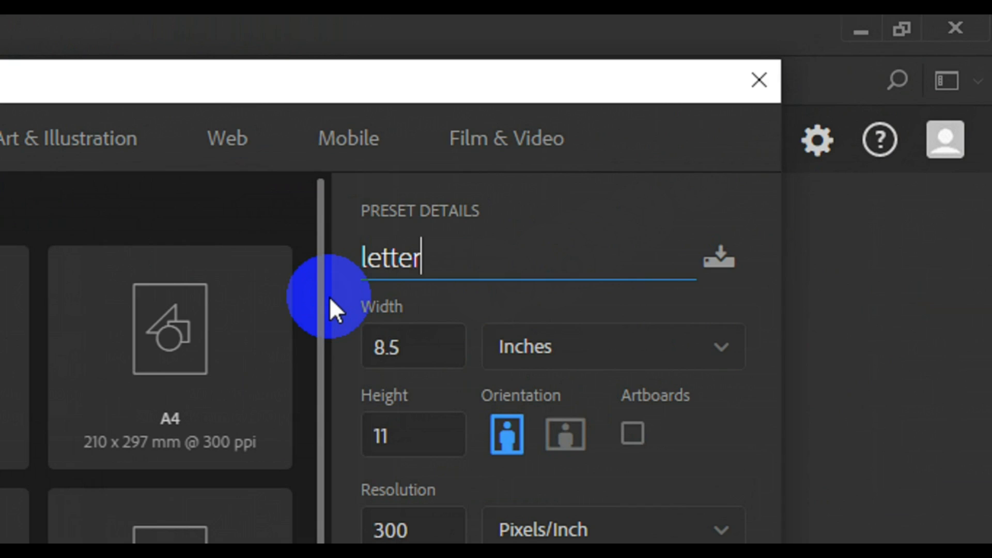
pyautogui.write('head D')
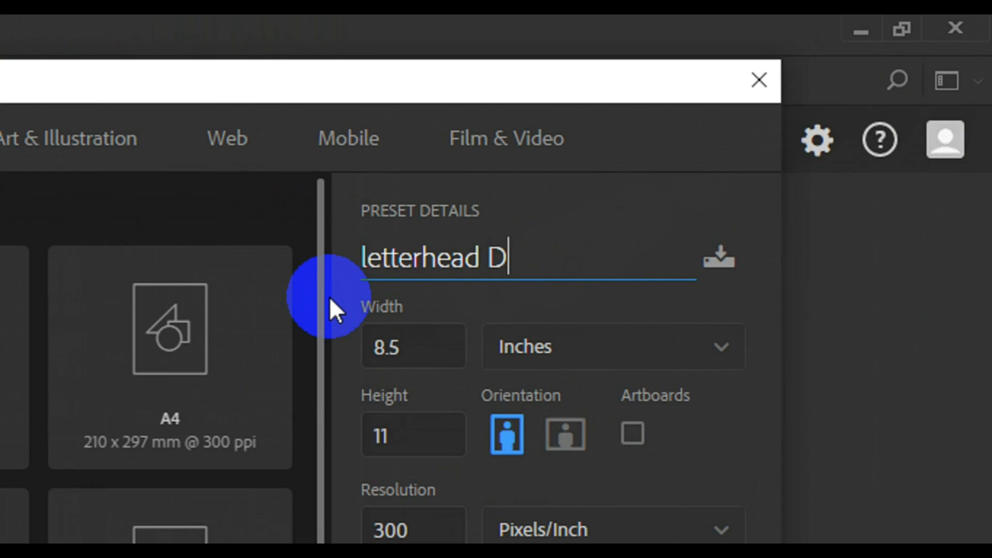
pyautogui.write('esign')
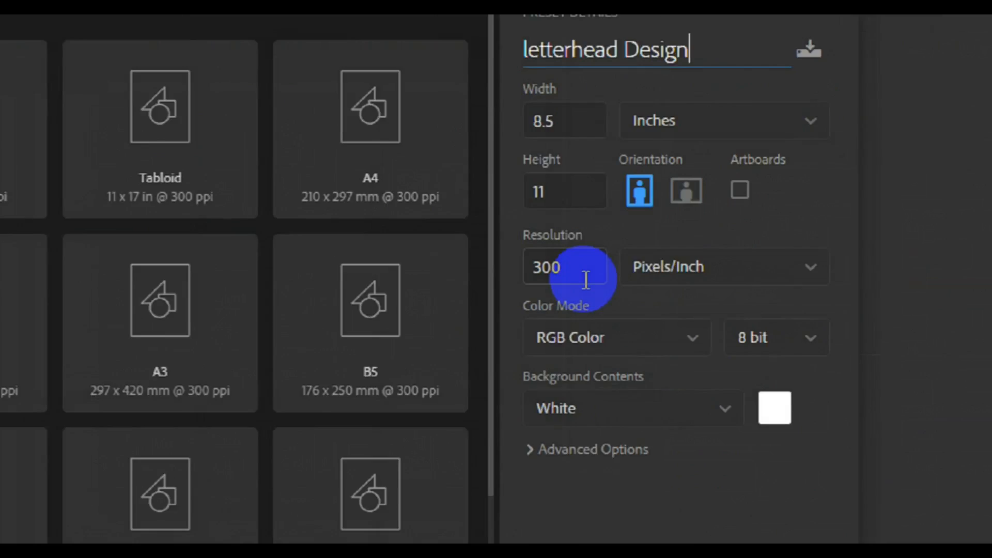
# Step: Check for a resolution of 300 pixels/inch and set the new document's color mode to CMYK Color
pyautogui.click(409, 278)
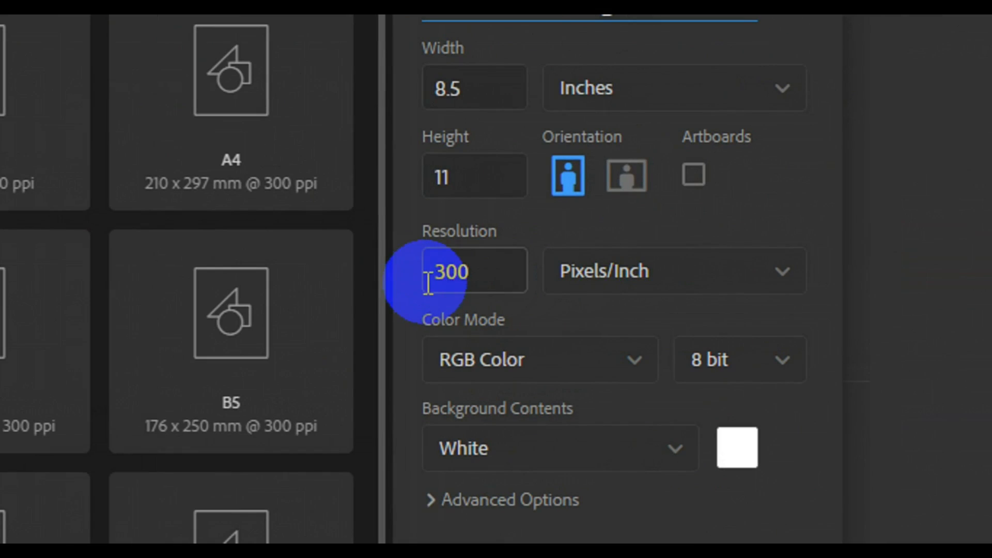
pyautogui.click(478, 274)
pyautogui.moveTo(420, 283); pyautogui.dragTo(480, 274)
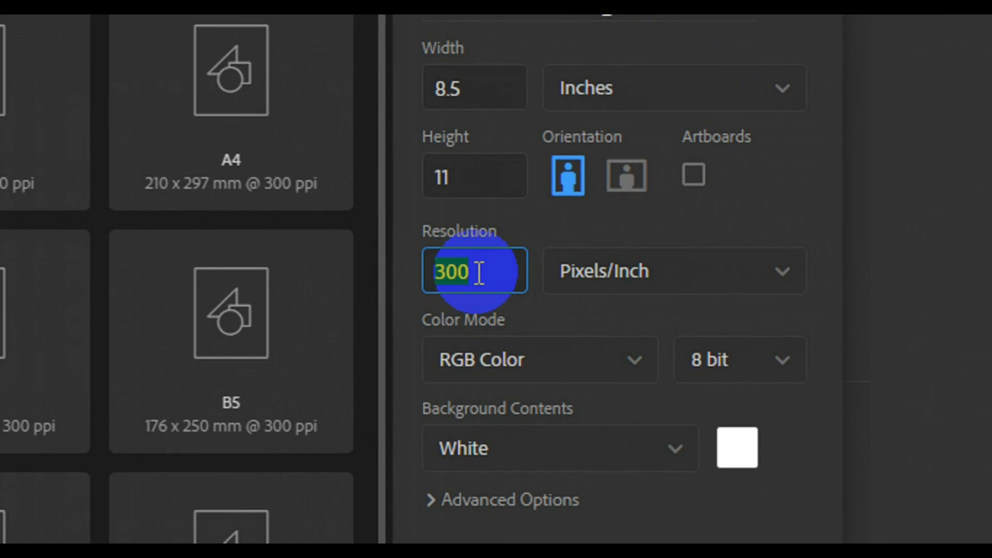
pyautogui.click(636, 372)
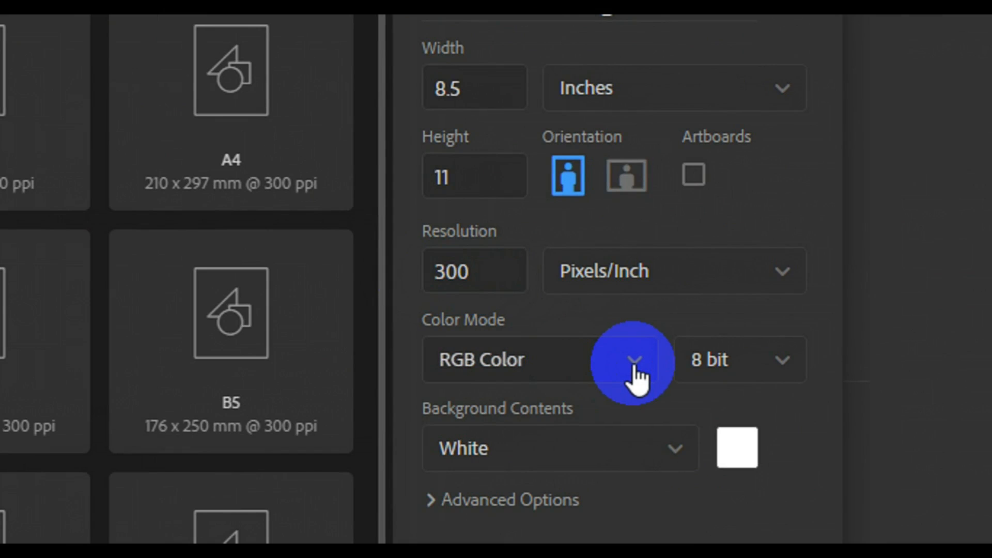
pyautogui.click(636, 372)
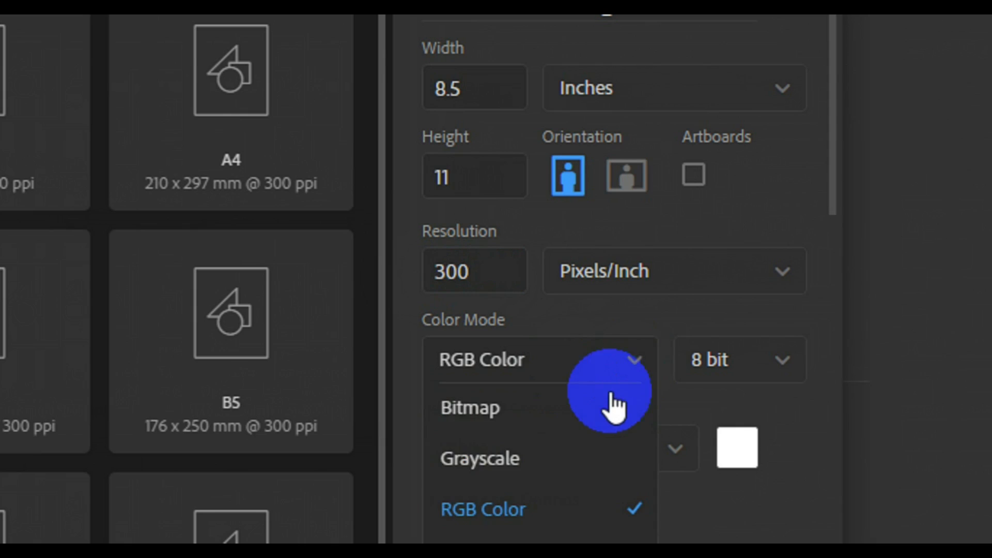
pyautogui.click(510, 466)
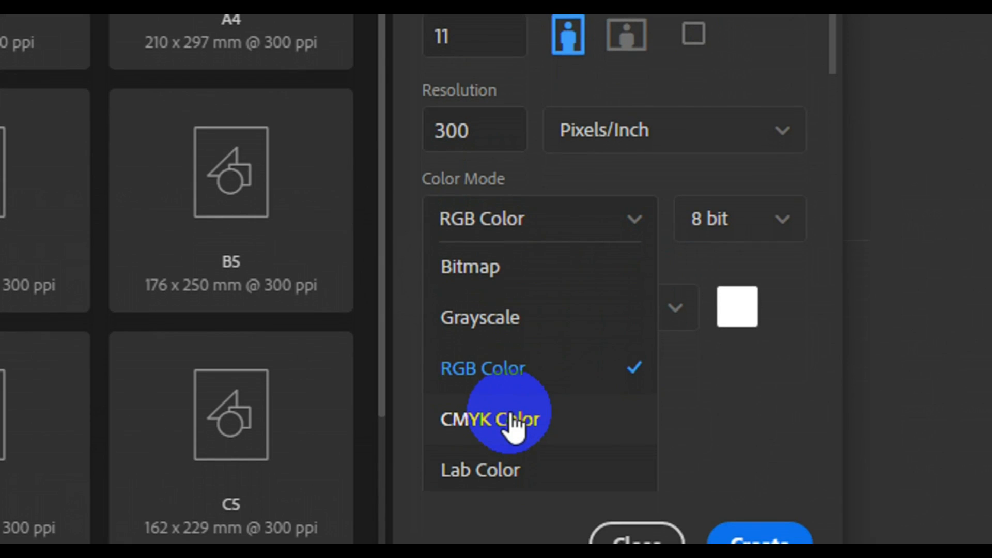
pyautogui.click(512, 417)
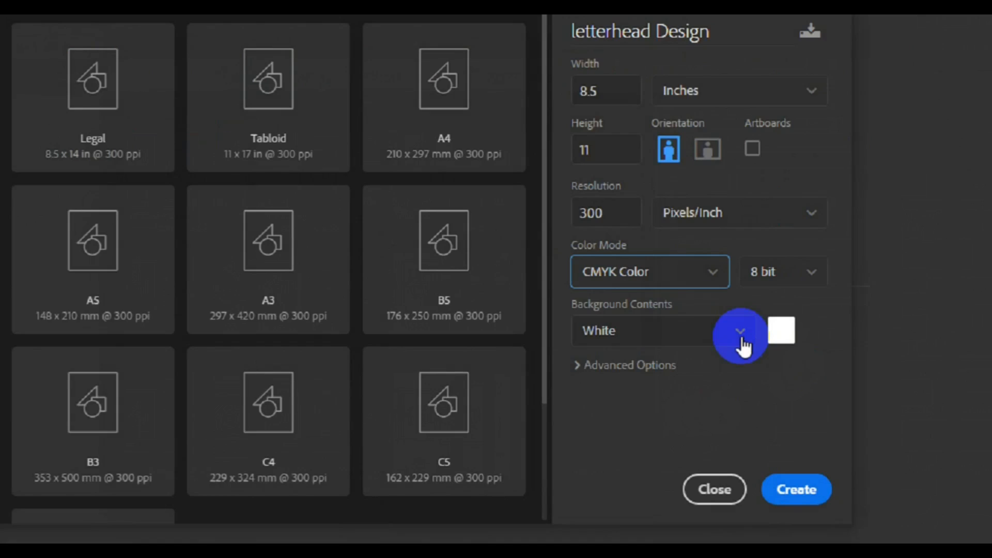
# Step: Choose White as the background contents of the new document
pyautogui.click(657, 294)
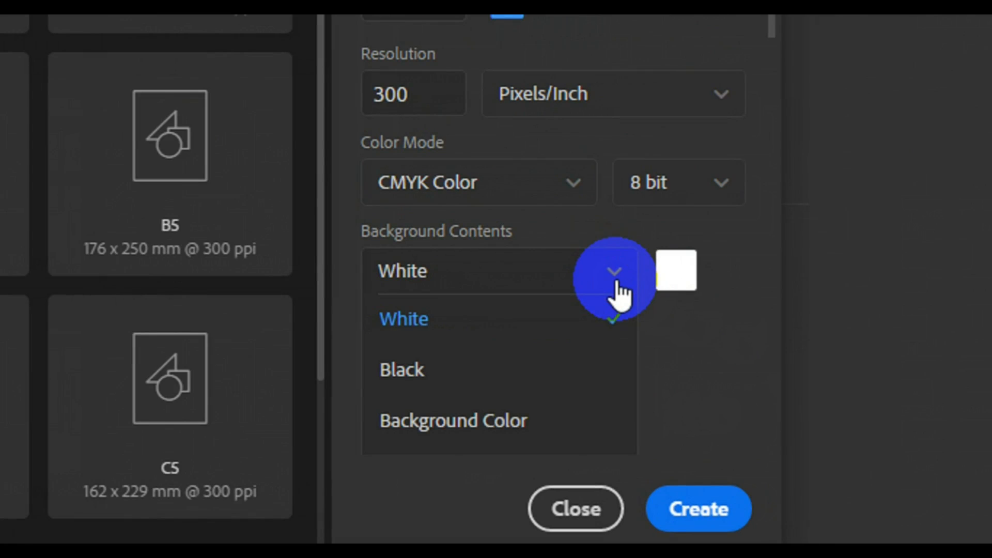
pyautogui.click(486, 346)
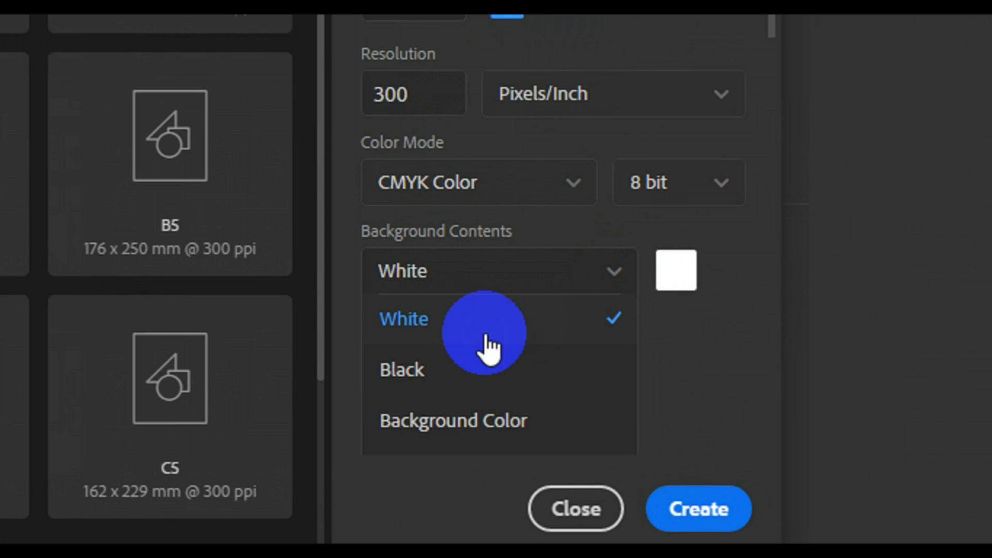
pyautogui.click(485, 339)
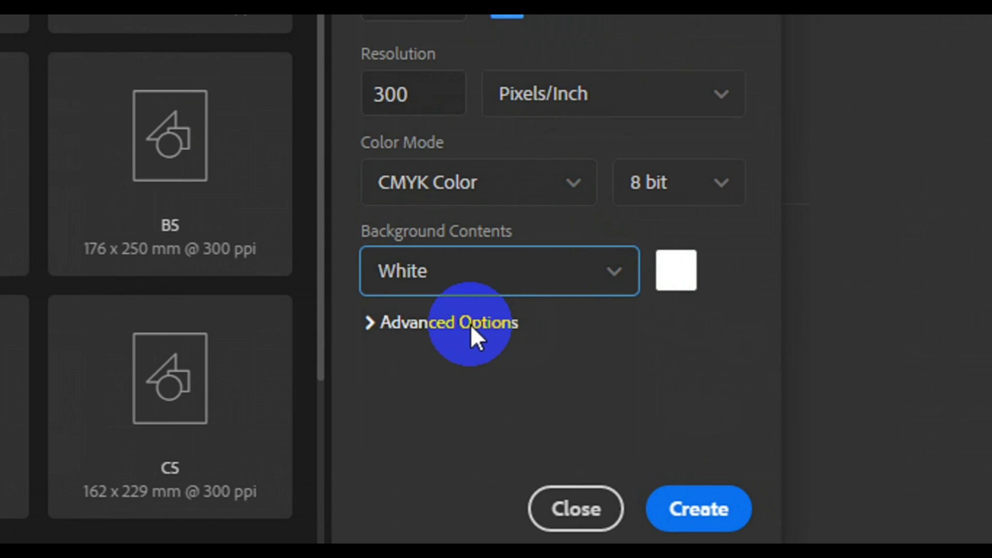
# Step: Expand the advanced document options and examine the color profile and pixel aspect ratio settings
pyautogui.click(411, 326)
pyautogui.scroll(-4, 411, 325)
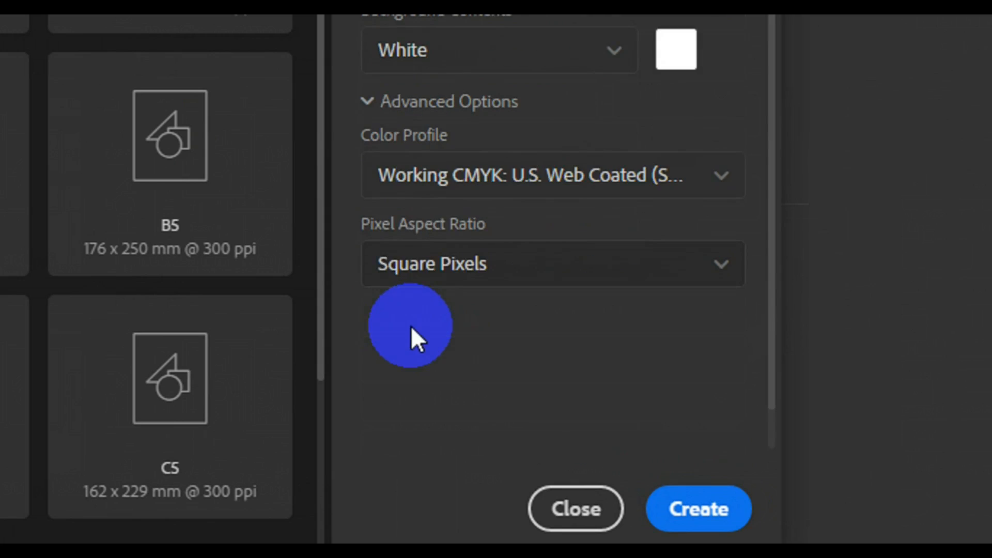
pyautogui.scroll(-1, 411, 325)
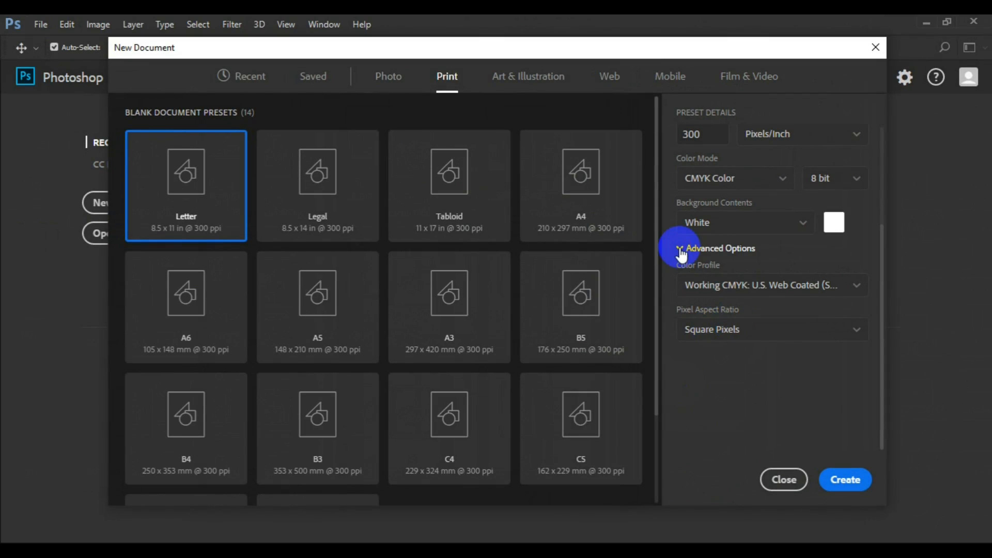
# Step: Review the preset details of the letterhead document and create it with these settings
pyautogui.scroll(1, 681, 253)
pyautogui.scroll(1, 680, 253)
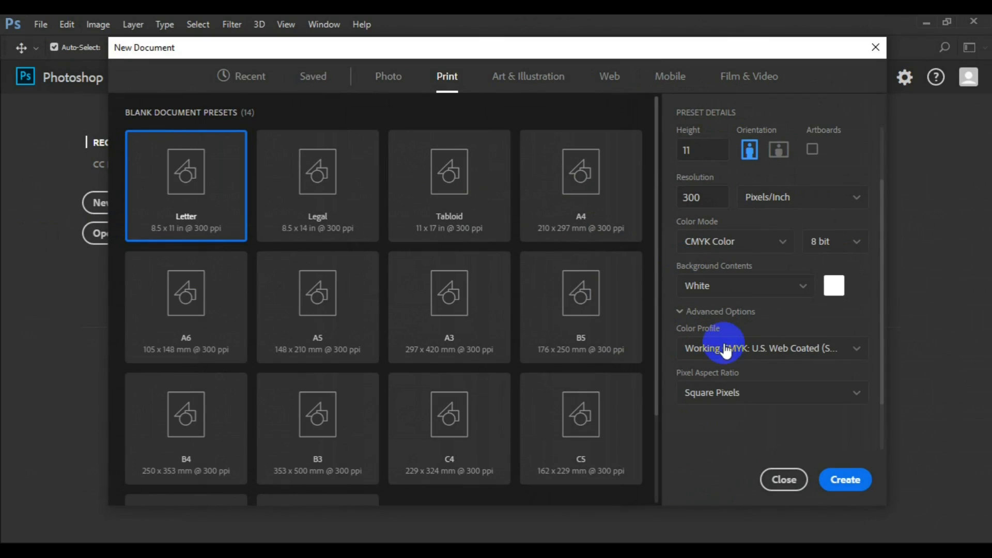
pyautogui.scroll(2, 883, 230)
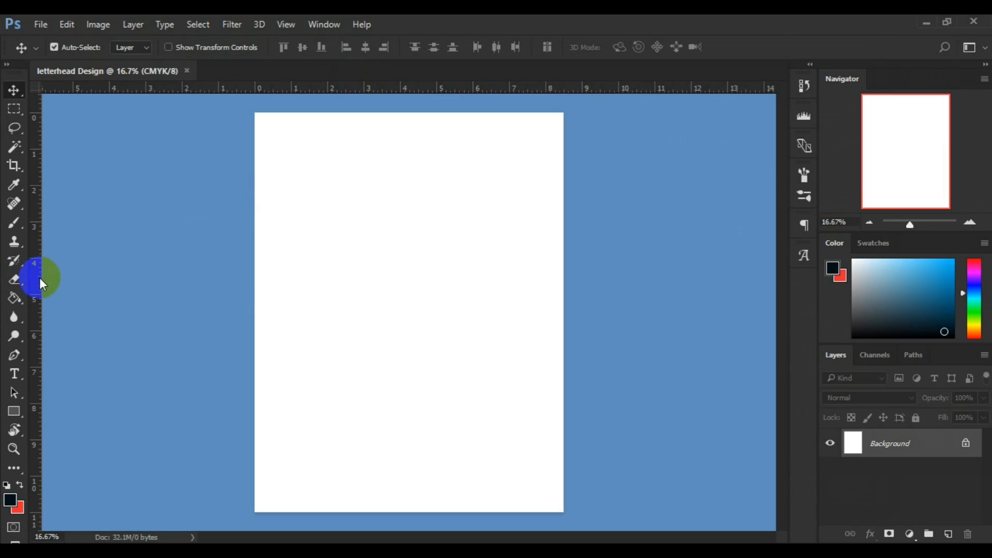
# Step: Place guides along all four edges of the page and check that the rulers are enabled
pyautogui.moveTo(39, 279); pyautogui.dragTo(253, 281)
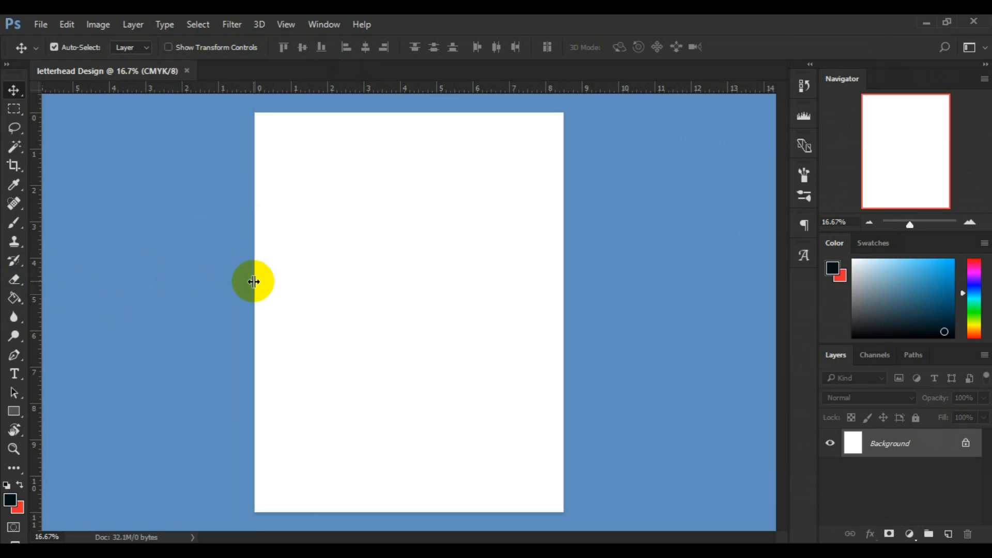
pyautogui.moveTo(386, 91); pyautogui.dragTo(385, 114)
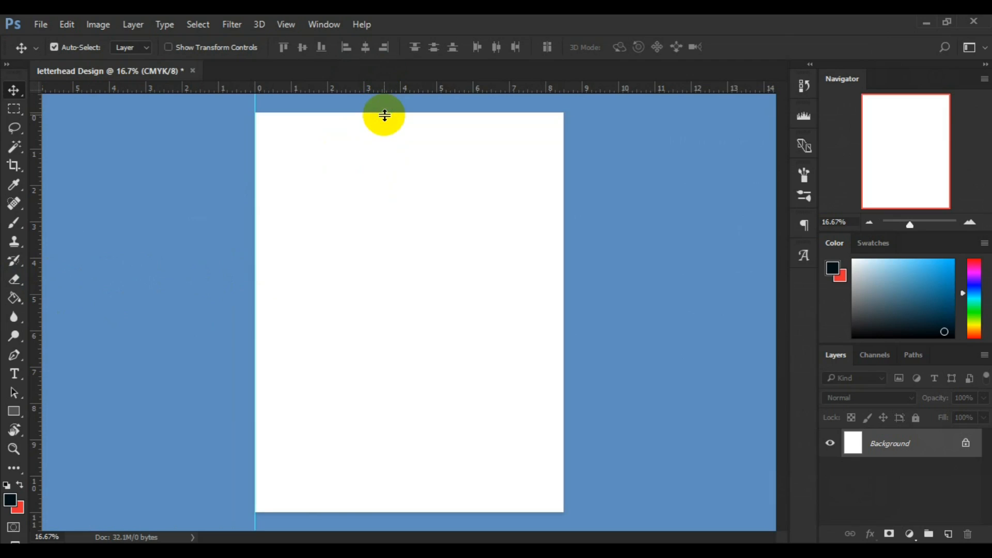
pyautogui.moveTo(389, 92); pyautogui.dragTo(367, 510)
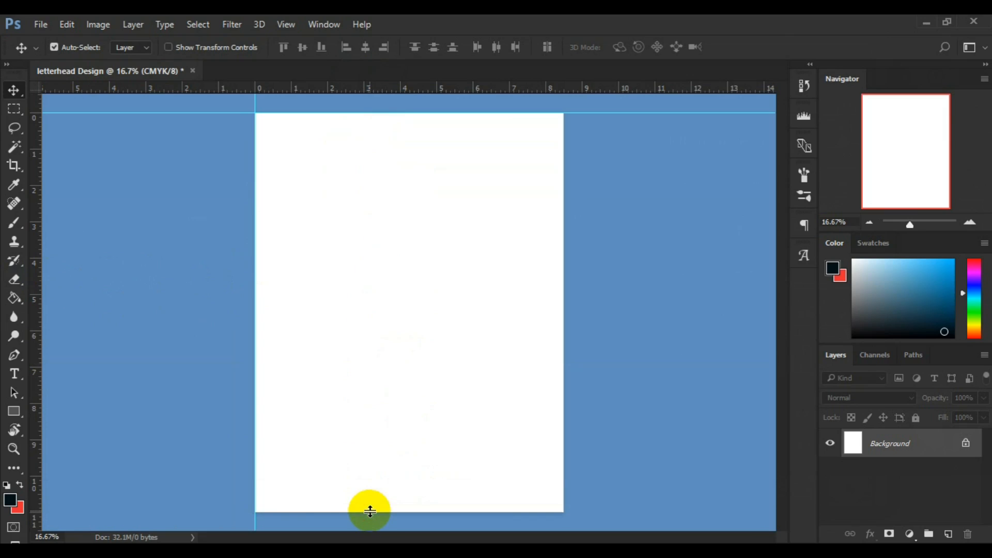
pyautogui.moveTo(40, 413); pyautogui.dragTo(563, 368)
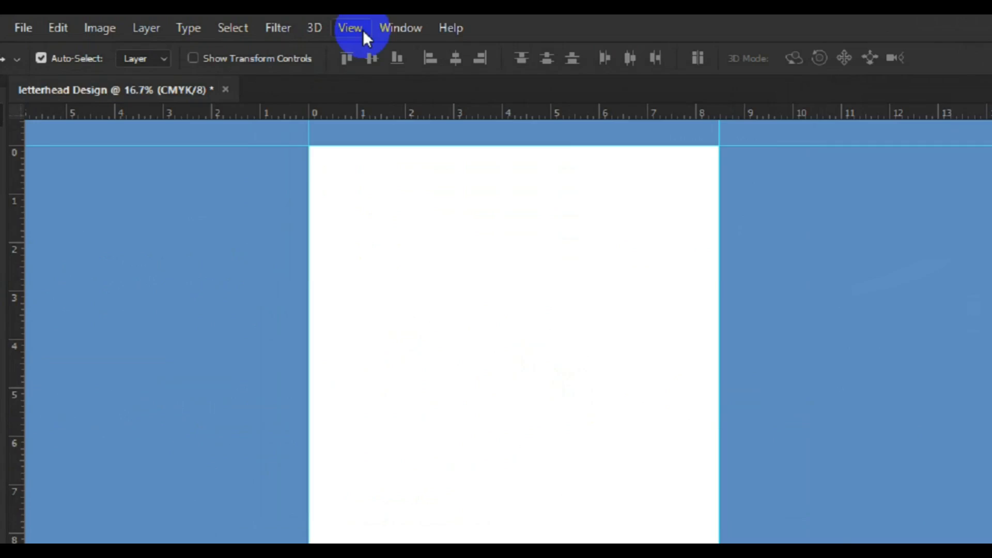
pyautogui.click(481, 34)
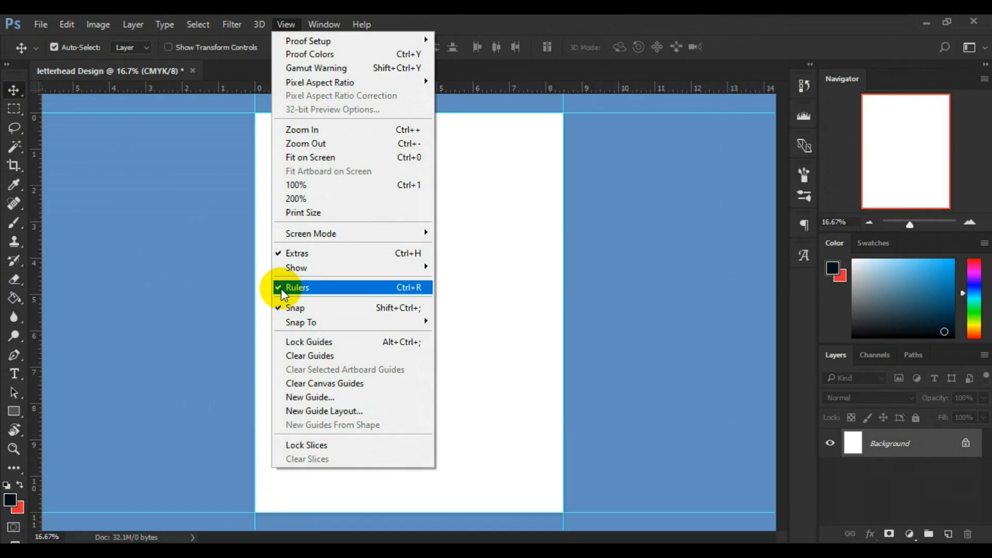
pyautogui.click(212, 231)
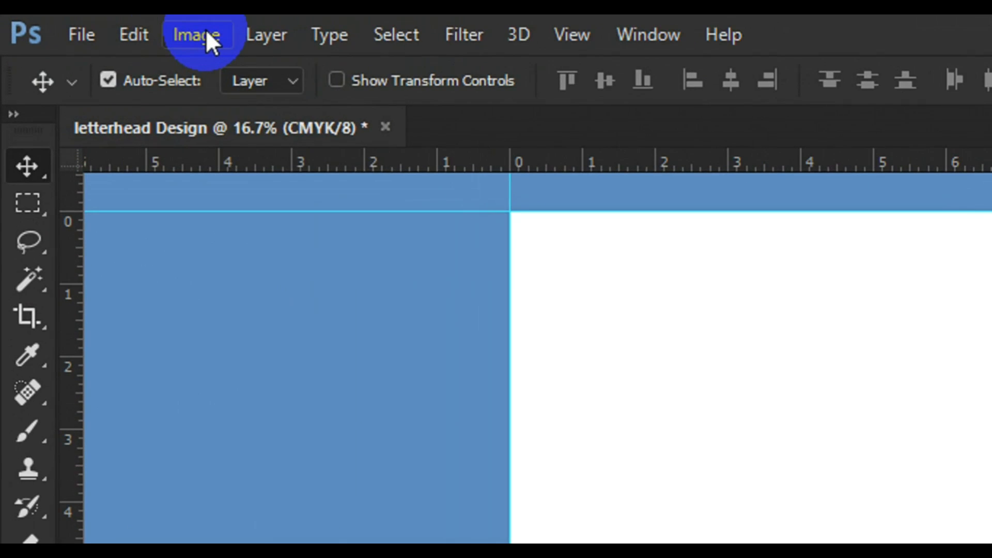
# Step: Enlarge the canvas by a relative 0.25 inches in both width and height to add a bleed area around the guides
pyautogui.click(205, 29)
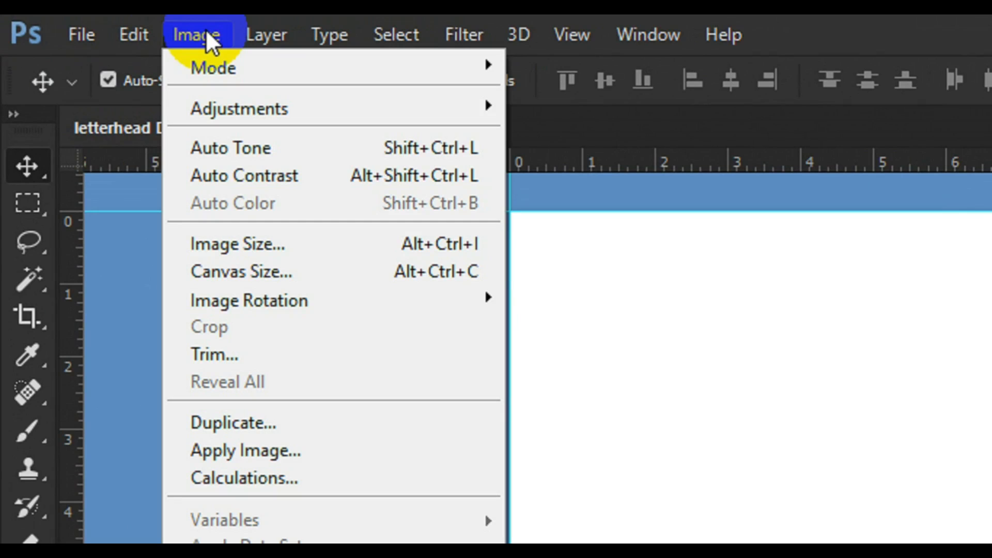
pyautogui.click(270, 270)
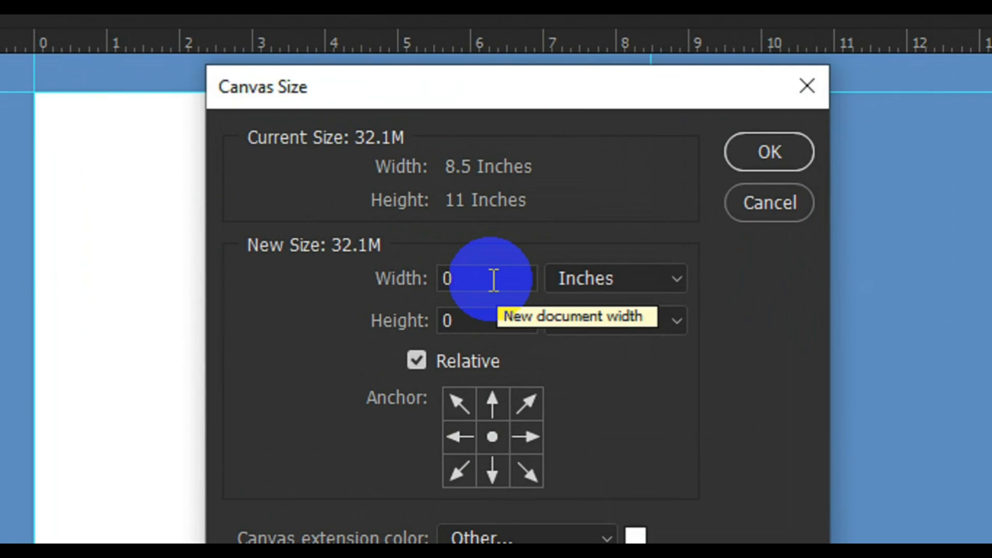
pyautogui.click(489, 280)
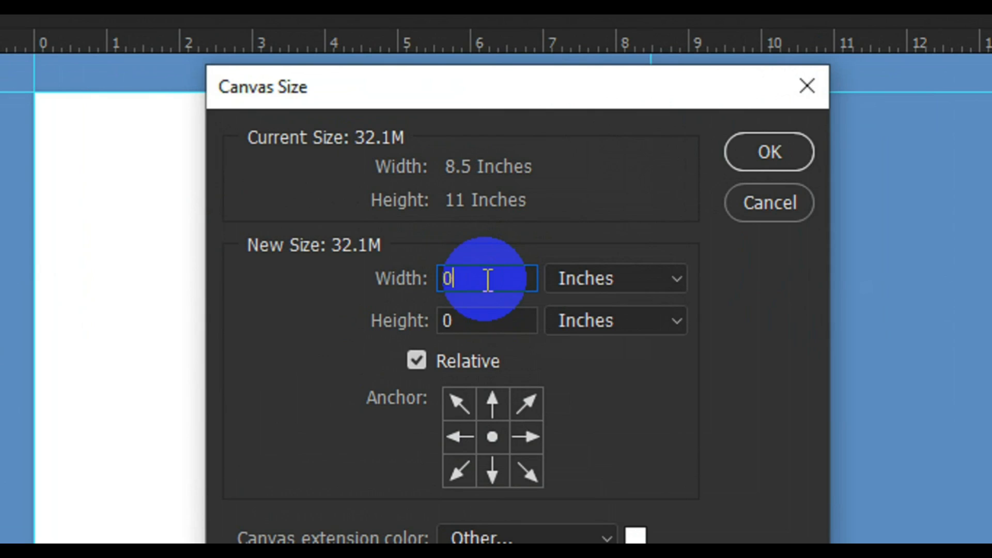
pyautogui.write('0.25')
pyautogui.click(485, 332)
pyautogui.doubleClick(486, 332)
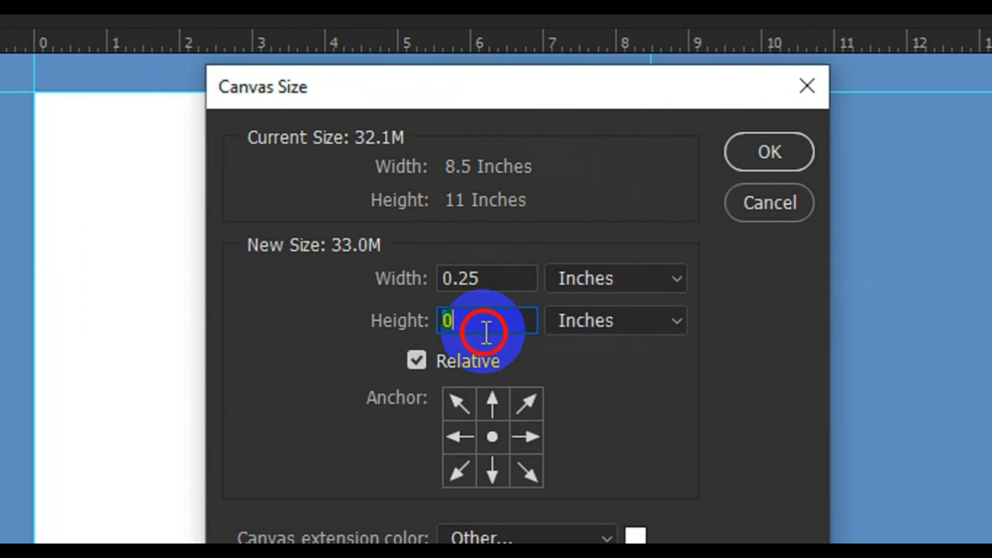
pyautogui.write('0.')
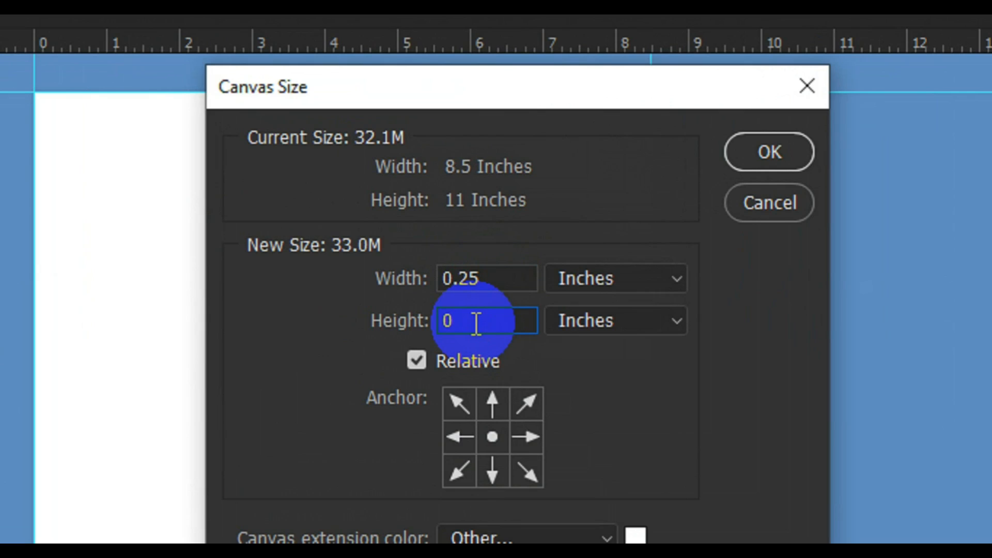
pyautogui.write('25')
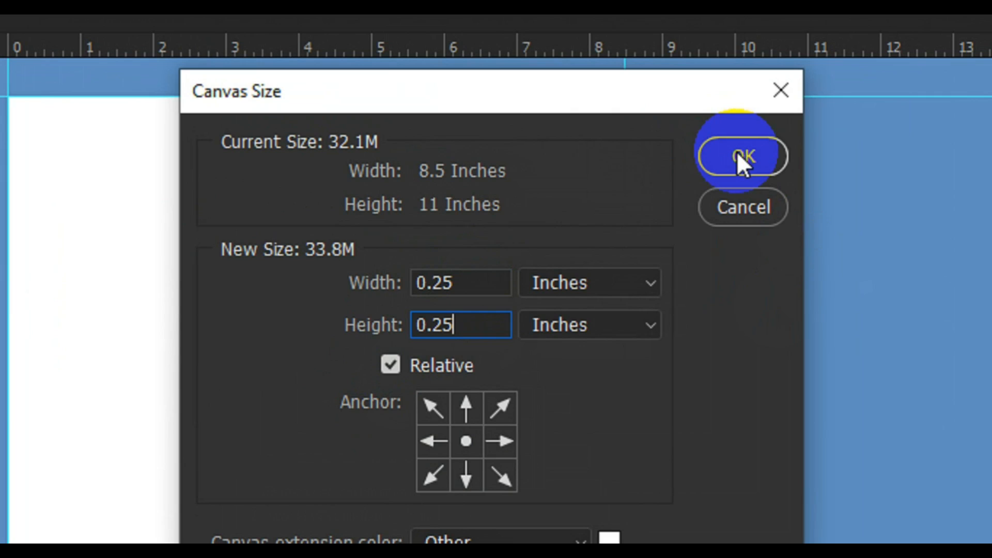
pyautogui.click(739, 155)
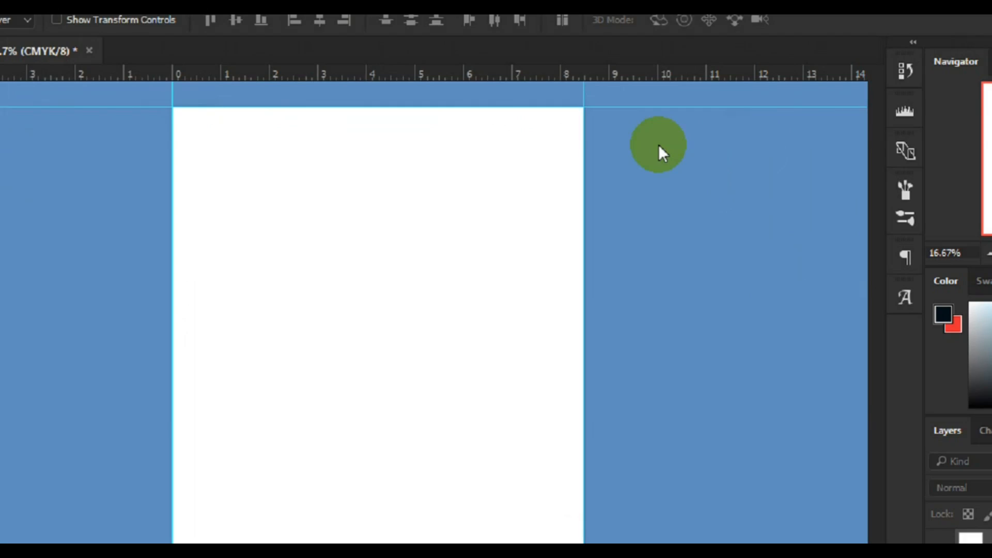